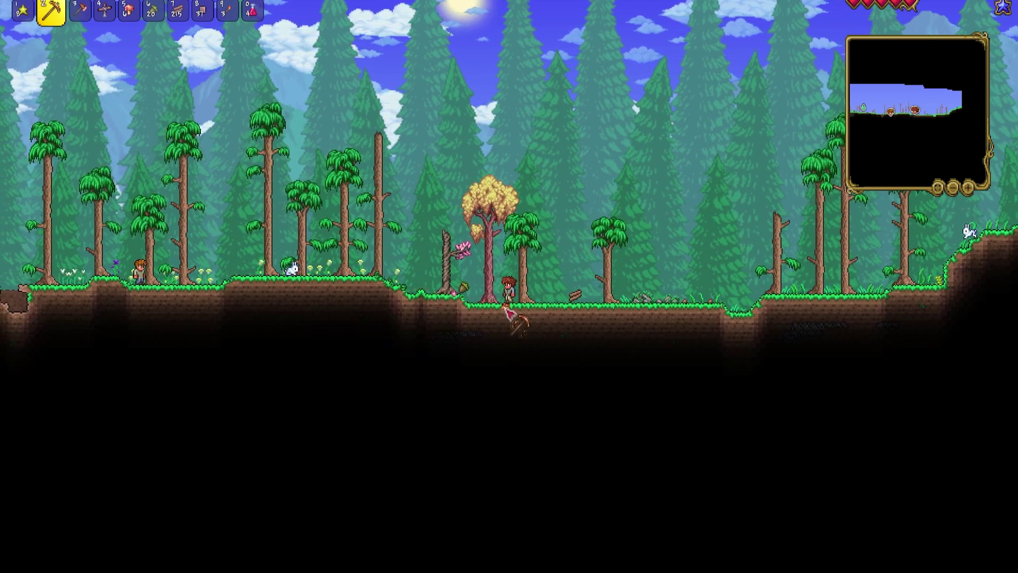
{"action": "scroll", "coordinate": [125, 276], "scroll_direction": "down", "scroll_amount": 3}
{"action": "scroll", "coordinate": [125, 275], "scroll_direction": "down", "scroll_amount": 1}
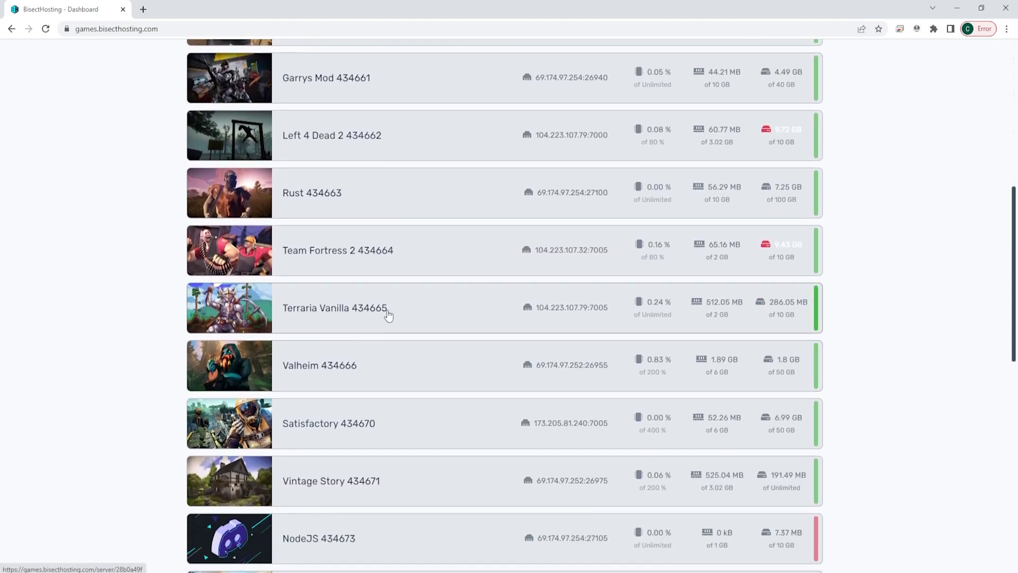
Step: Stop Terraria Vanilla 434665 and open config.txt from Config Files > Terraria Config
{"action": "left_click", "coordinate": [389, 314]}
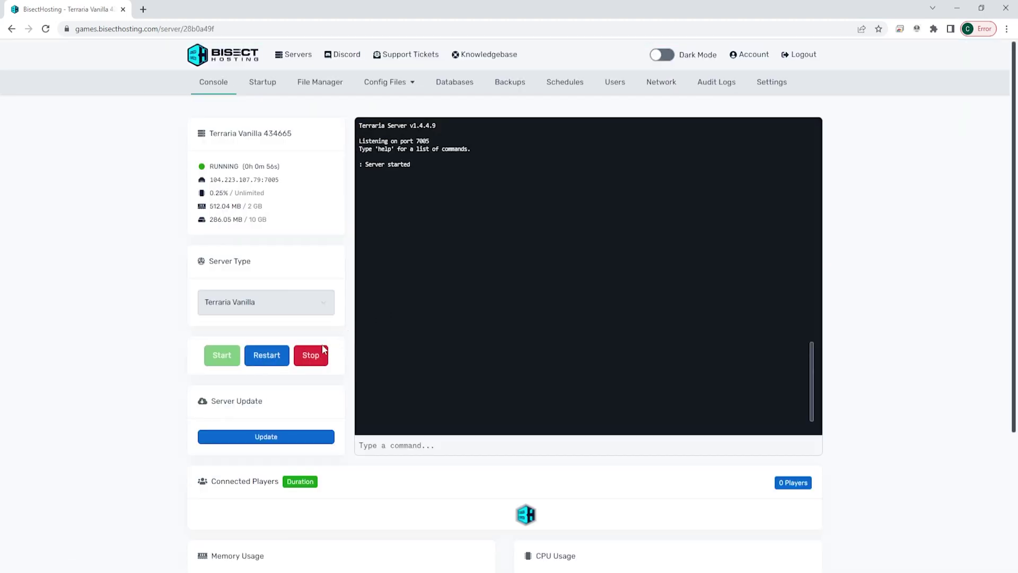
{"action": "left_click", "coordinate": [311, 355]}
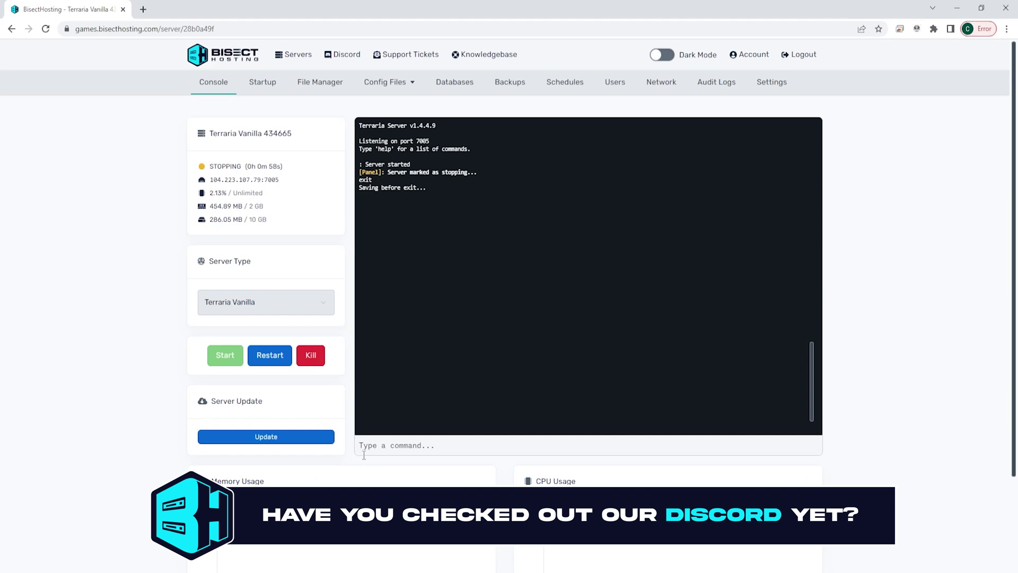
{"action": "left_click", "coordinate": [410, 86]}
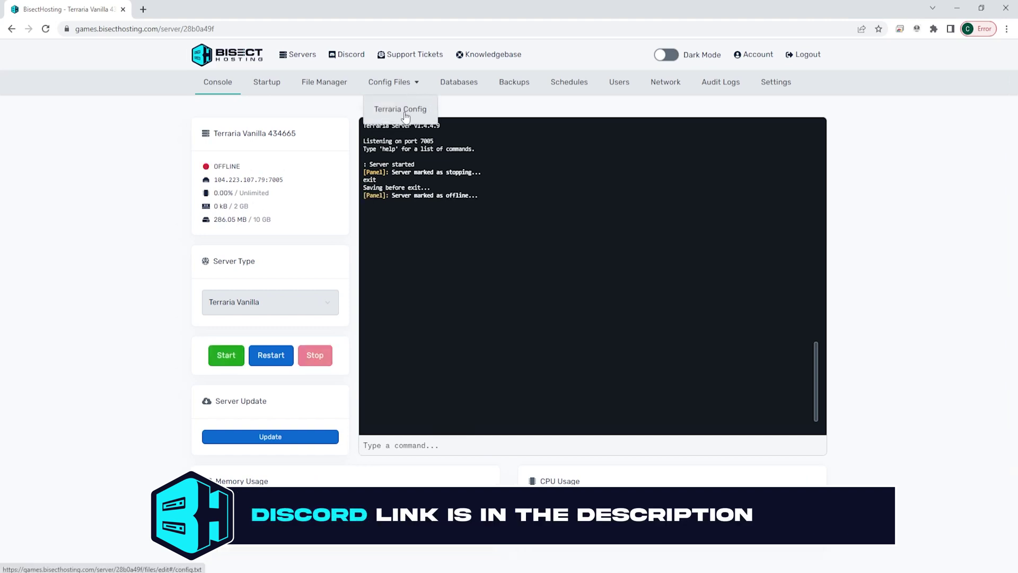
{"action": "left_click", "coordinate": [400, 109]}
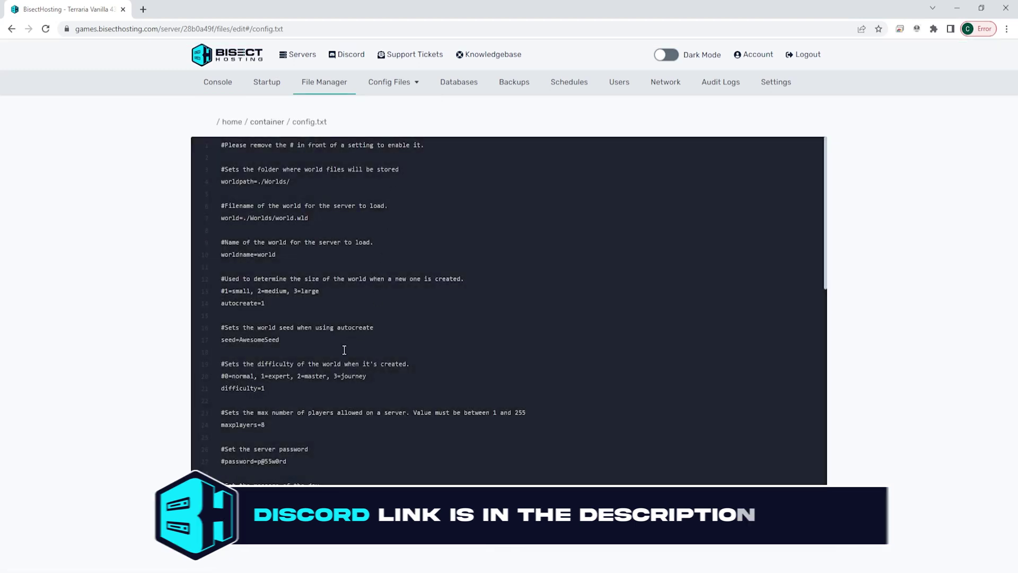
{"action": "scroll", "coordinate": [344, 350], "scroll_direction": "down", "scroll_amount": 2}
{"action": "scroll", "coordinate": [344, 350], "scroll_direction": "down", "scroll_amount": 1}
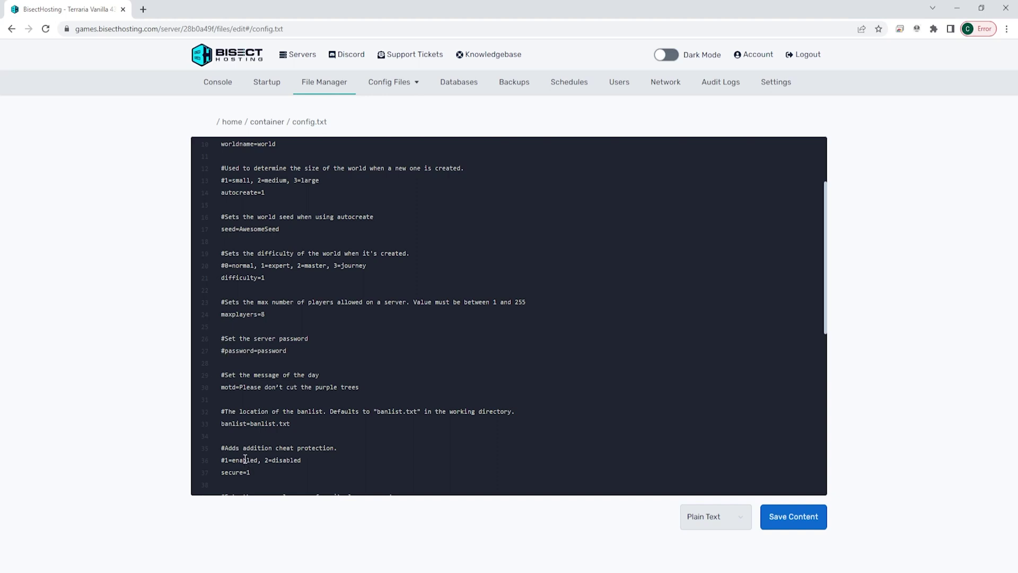
Step: Save the password-enabled config.txt and start Terraria Vanilla 434665 from its console
{"action": "left_click", "coordinate": [804, 519]}
{"action": "left_click", "coordinate": [210, 83]}
{"action": "left_click", "coordinate": [222, 355]}
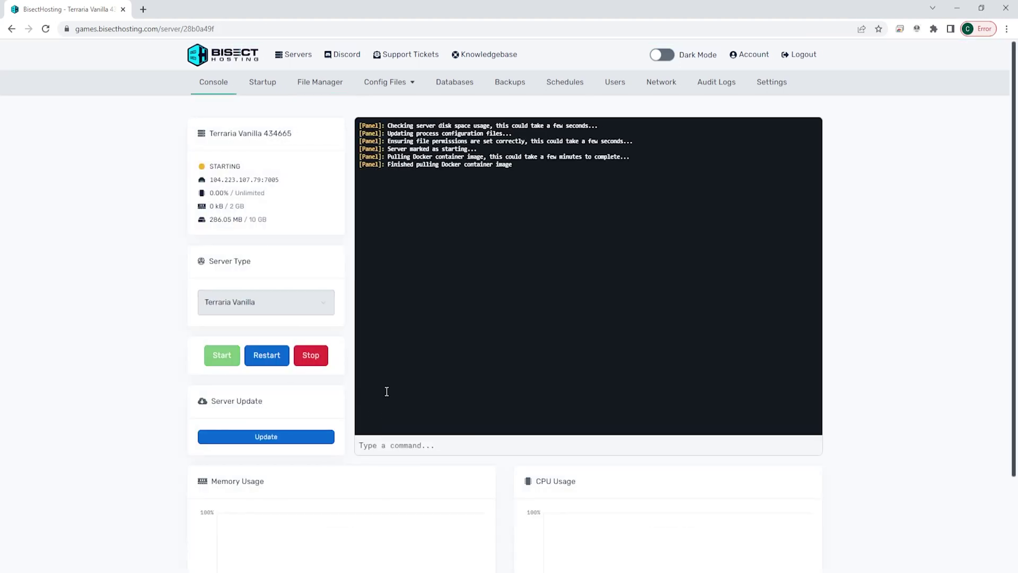